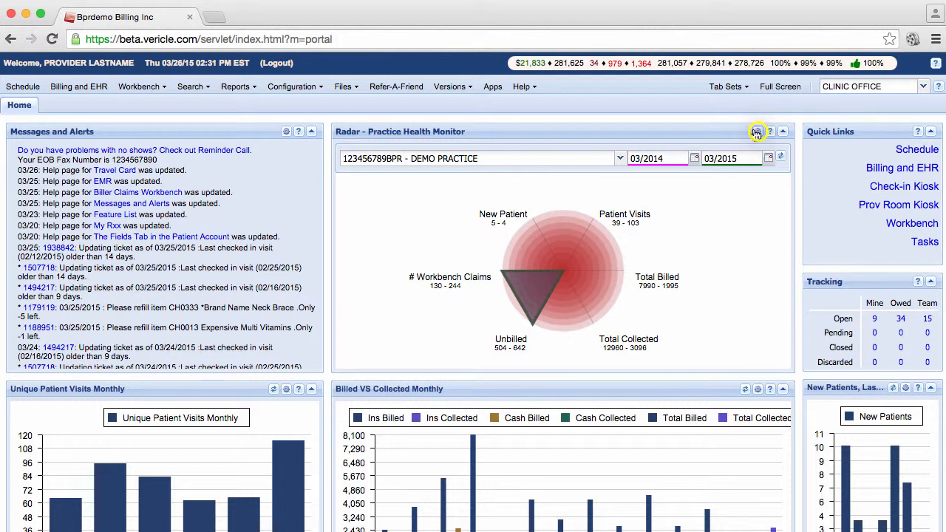
# In the Radar's practice-level measures, set the No Shows measure's Bad value to 180 and Good value to 95.
pyautogui.click(757, 133)
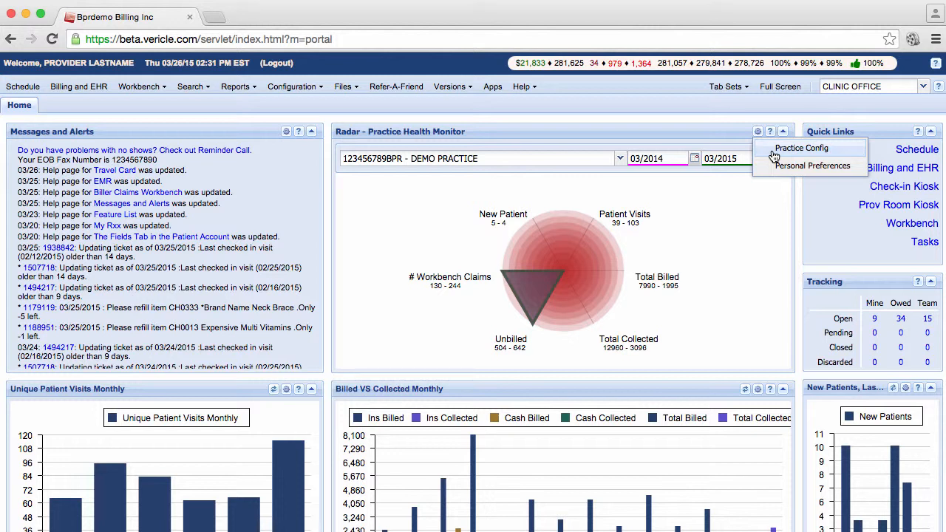
pyautogui.click(774, 154)
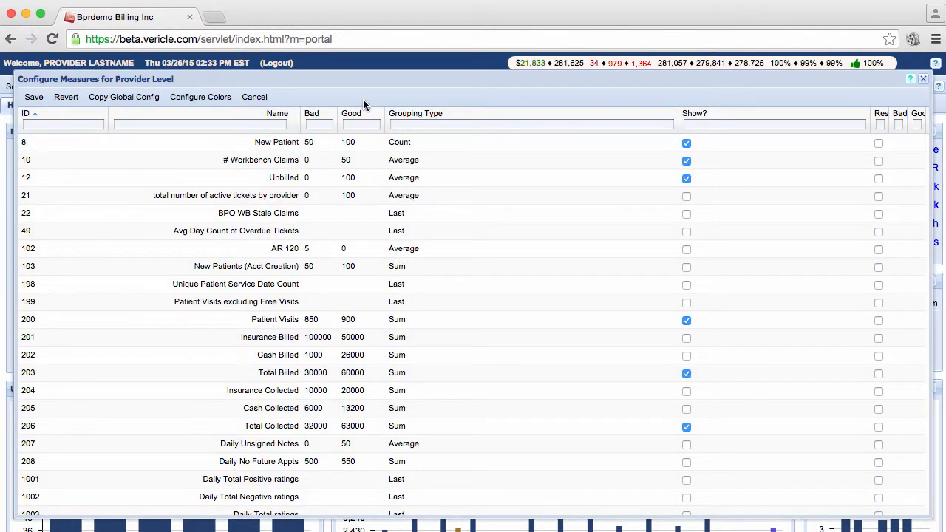
pyautogui.scroll(-5, 281, 248)
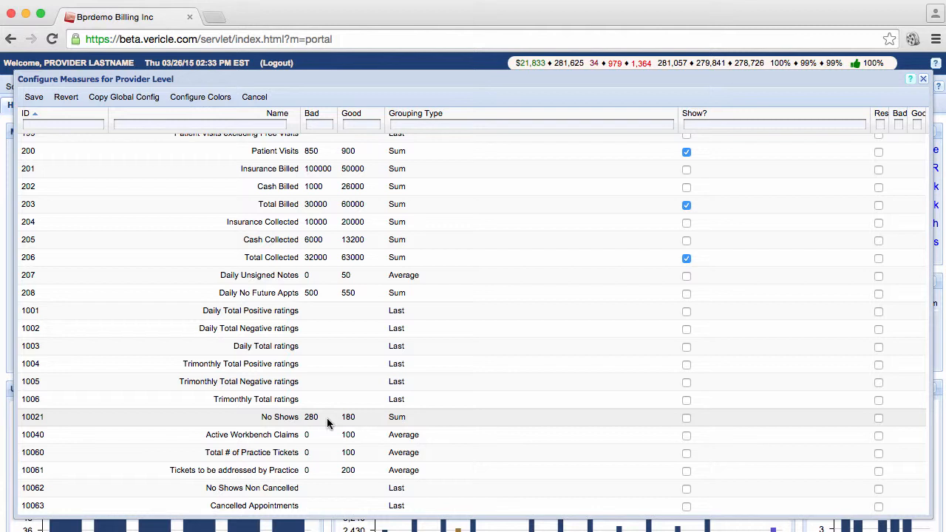
pyautogui.doubleClick(326, 417)
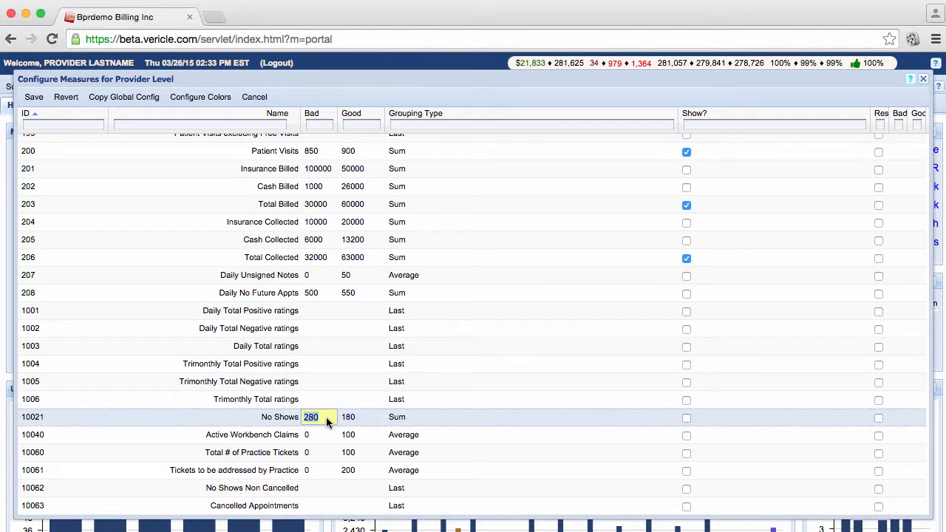
pyautogui.write('180')
pyautogui.doubleClick(375, 420)
pyautogui.write('95')
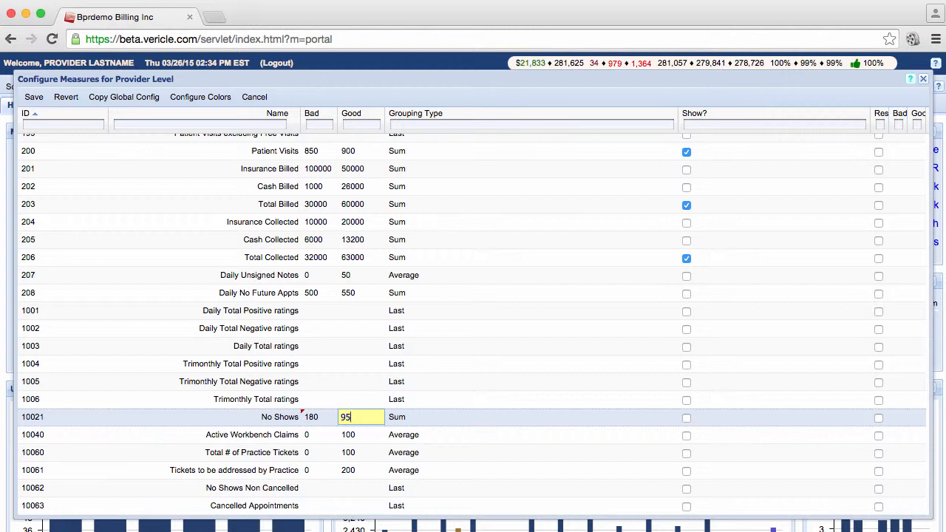
# Enable showing the No Shows measure, save the practice configuration and refresh the Radar chart.
pyautogui.click(498, 95)
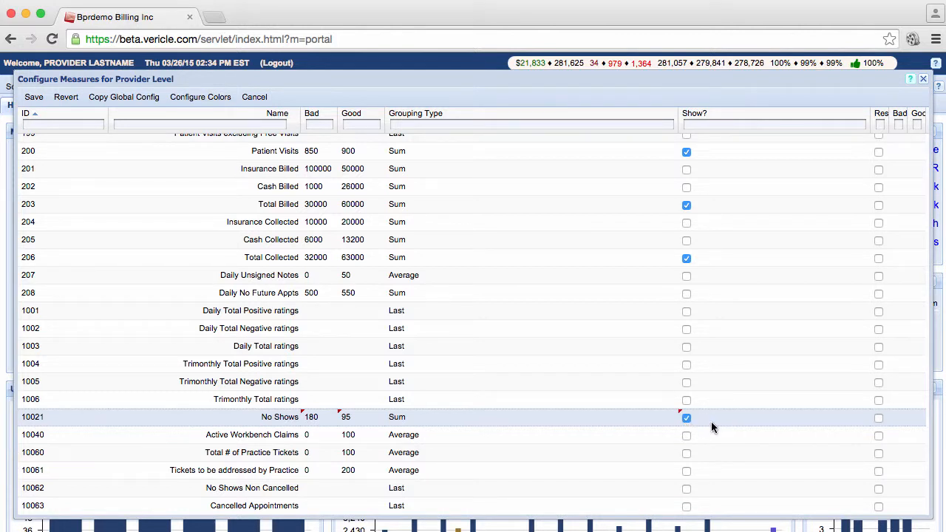
pyautogui.click(35, 98)
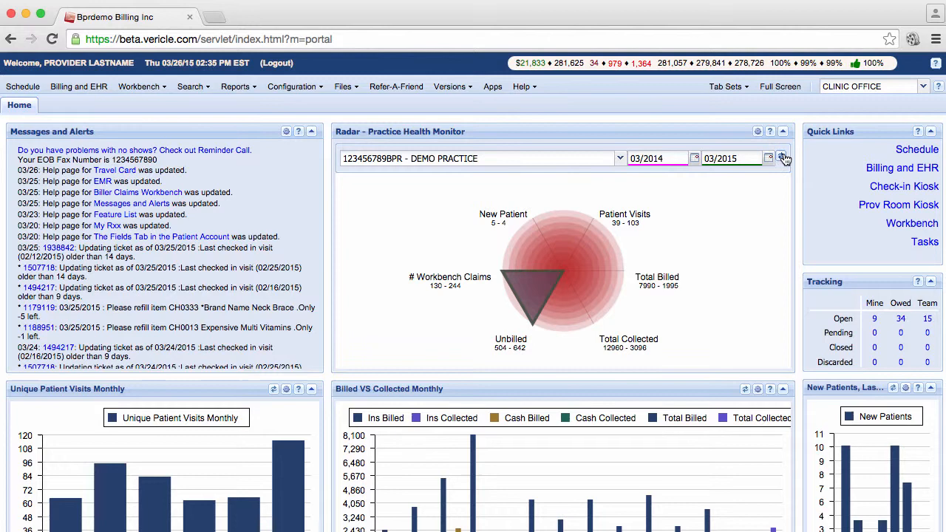
pyautogui.click(783, 159)
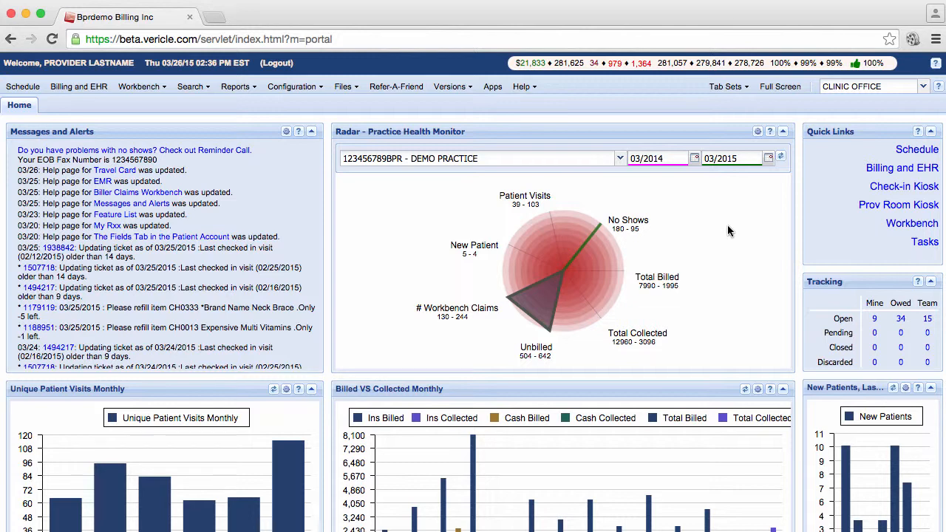
# In the practice-level chart color settings, set the Radar1 color to bright green #7CFC00.
pyautogui.click(759, 134)
pyautogui.click(760, 149)
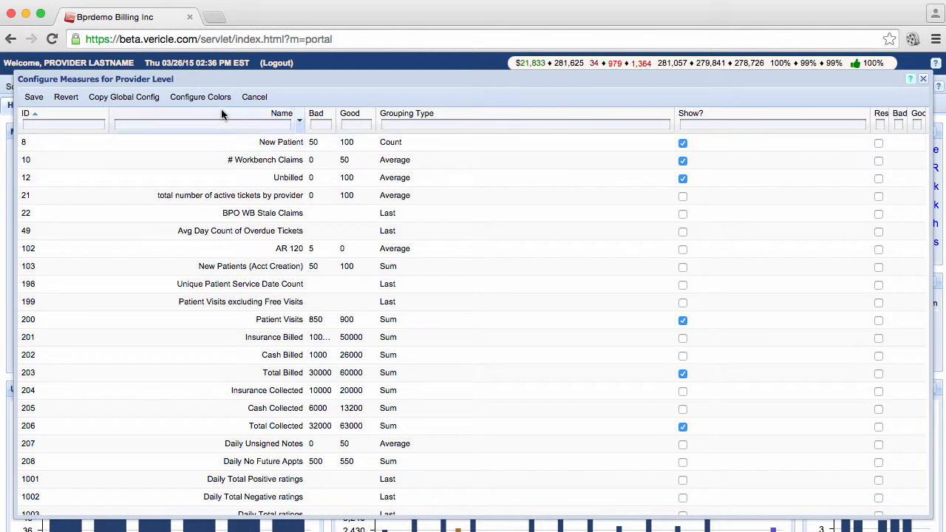
pyautogui.click(203, 101)
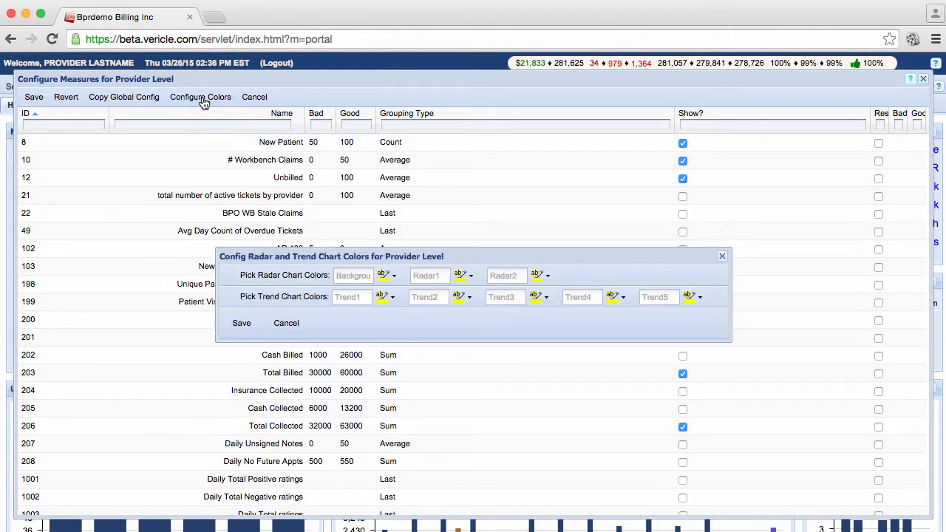
pyautogui.click(470, 277)
pyautogui.click(475, 323)
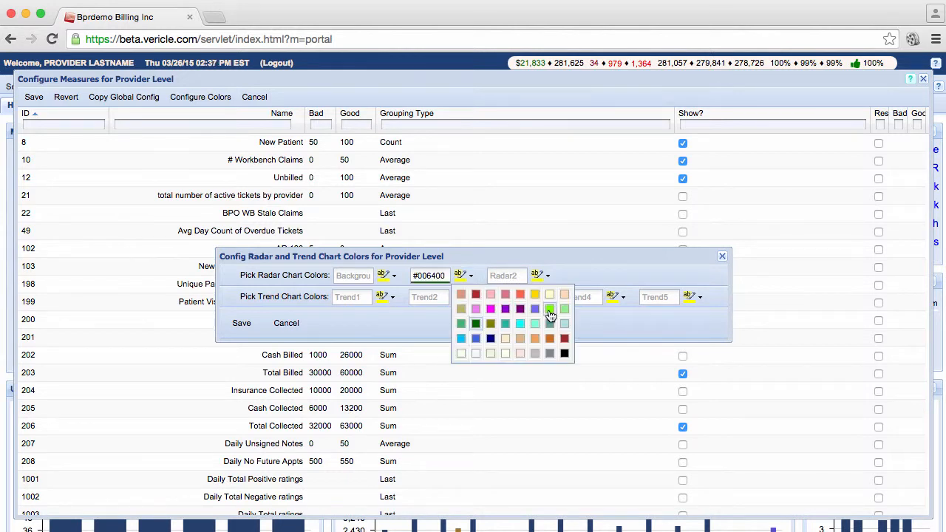
pyautogui.click(550, 310)
# Set the Radar2 color to navy #000080, save the chart colors and refresh the Radar chart.
pyautogui.click(547, 277)
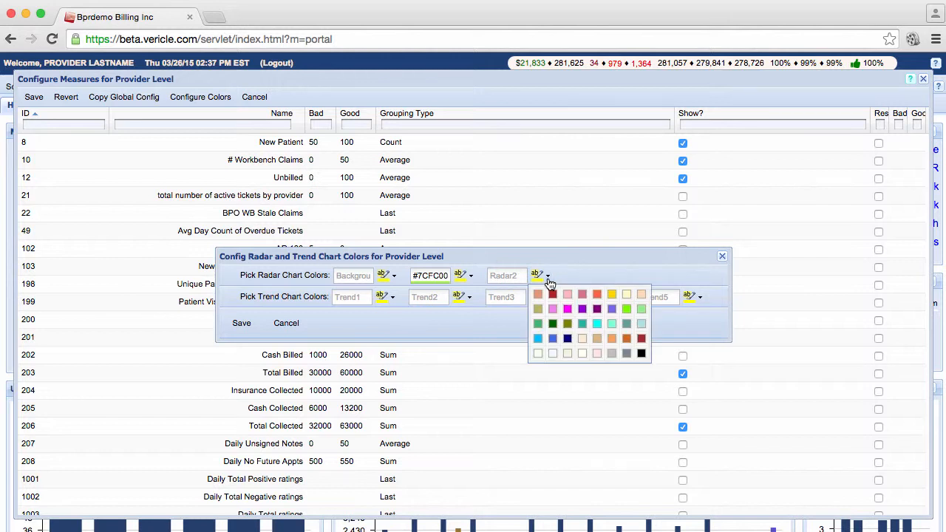
pyautogui.click(566, 339)
pyautogui.click(586, 279)
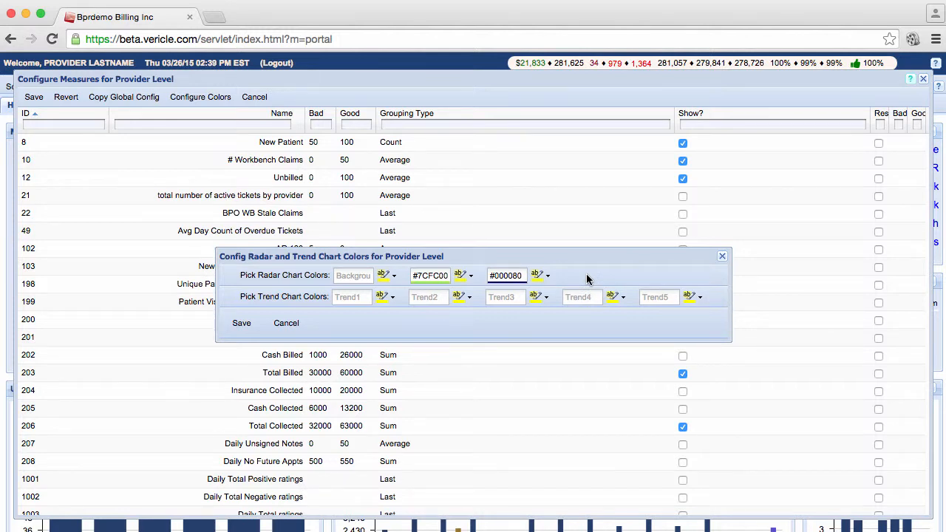
pyautogui.click(241, 323)
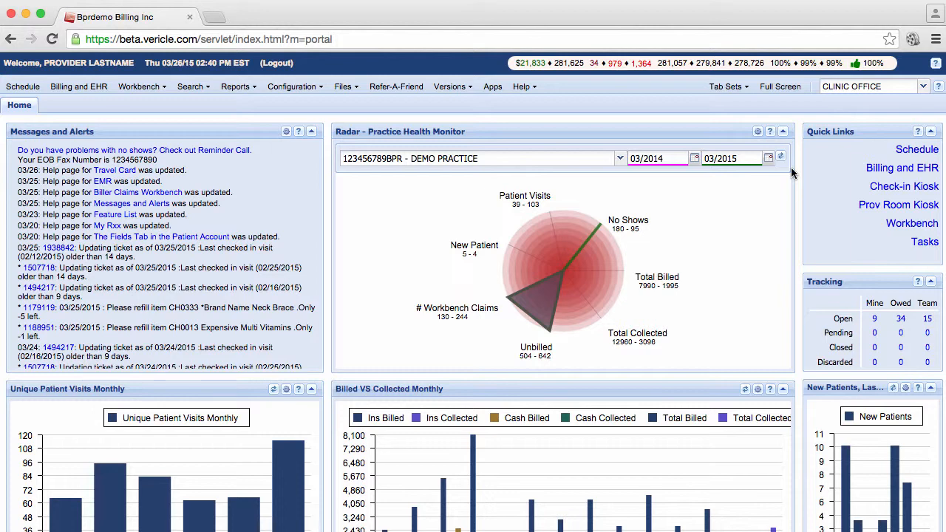
pyautogui.click(782, 157)
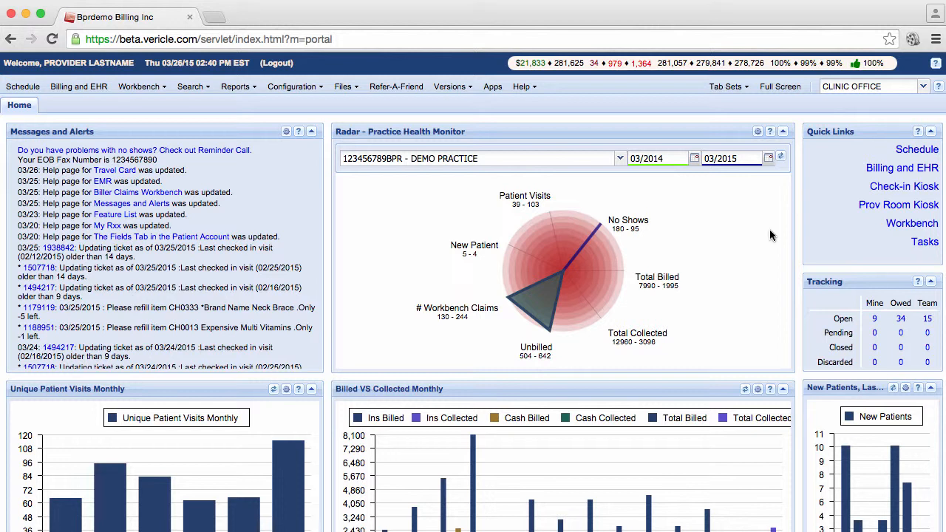
# Copy the global configuration into the Radar's practice-level measures and refresh the chart.
pyautogui.click(757, 139)
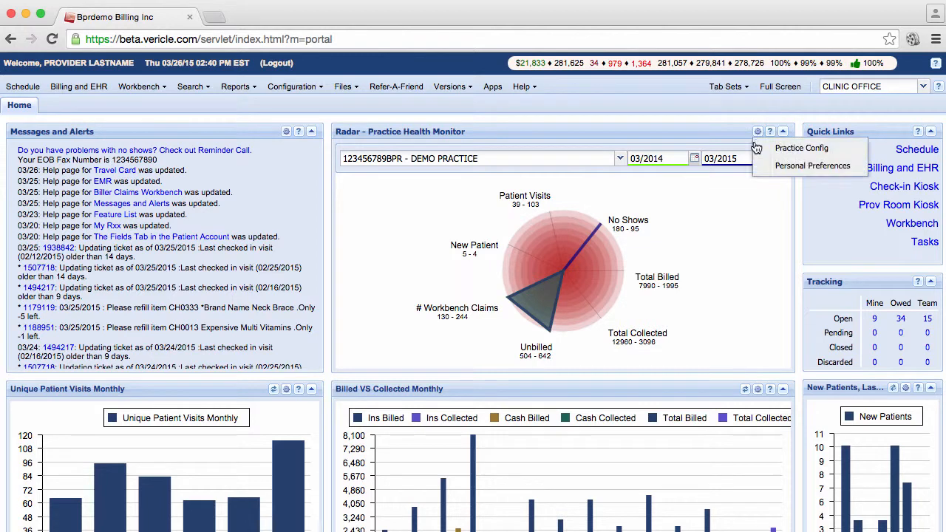
pyautogui.click(757, 148)
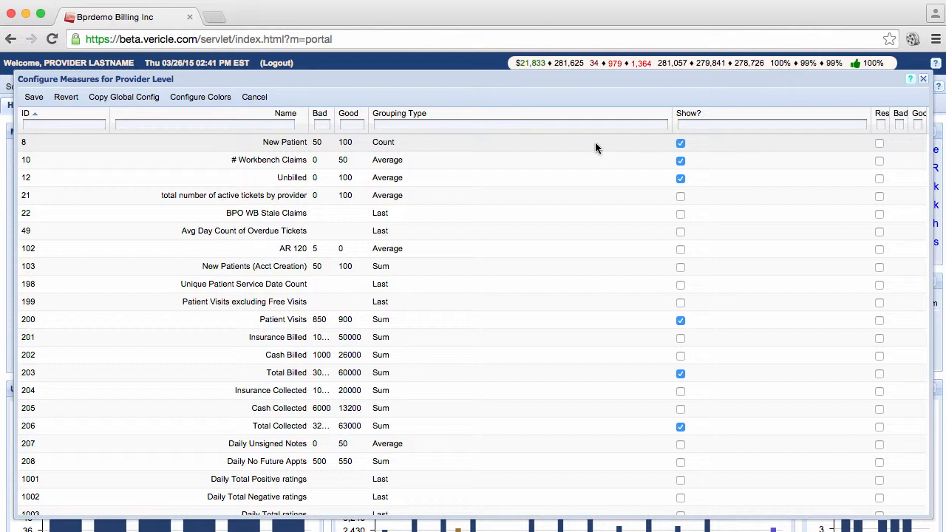
pyautogui.click(147, 98)
pyautogui.click(781, 159)
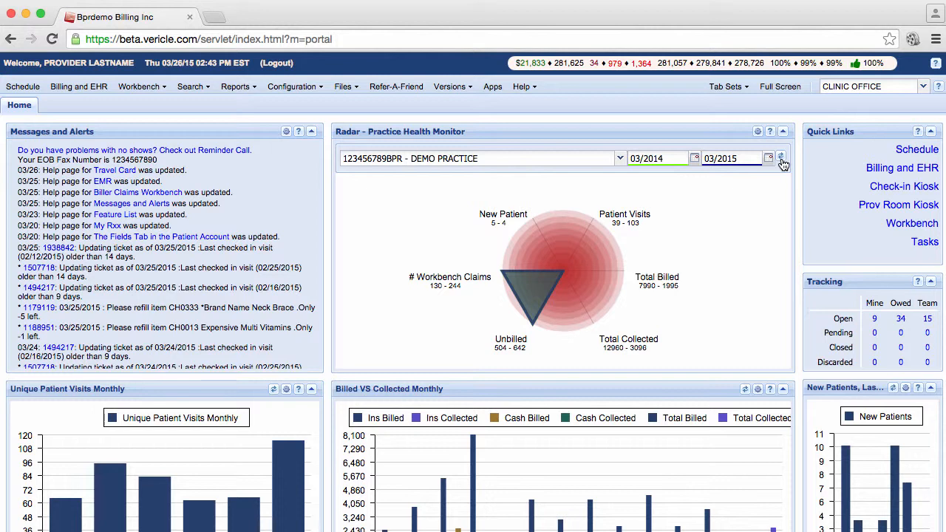
# In the Radar's personal preferences, clear the measures and copy the current practice configuration.
pyautogui.click(757, 131)
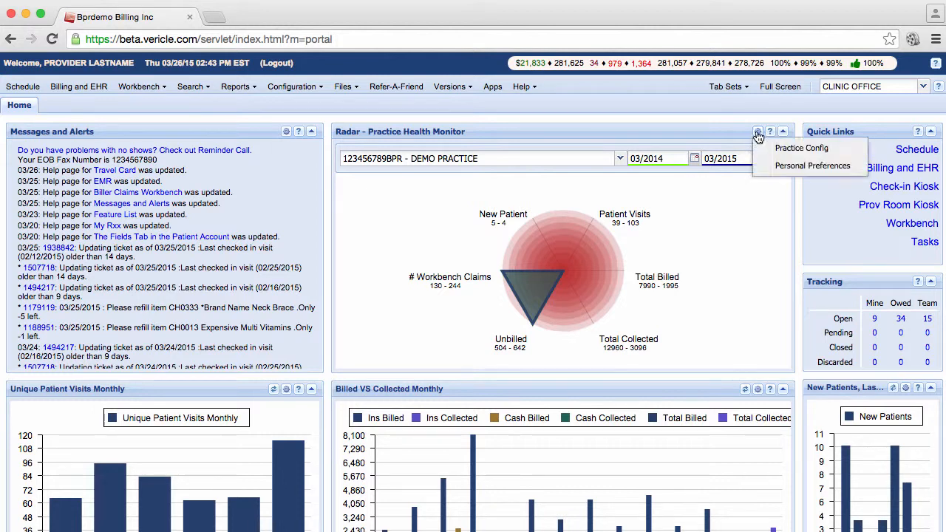
pyautogui.click(765, 169)
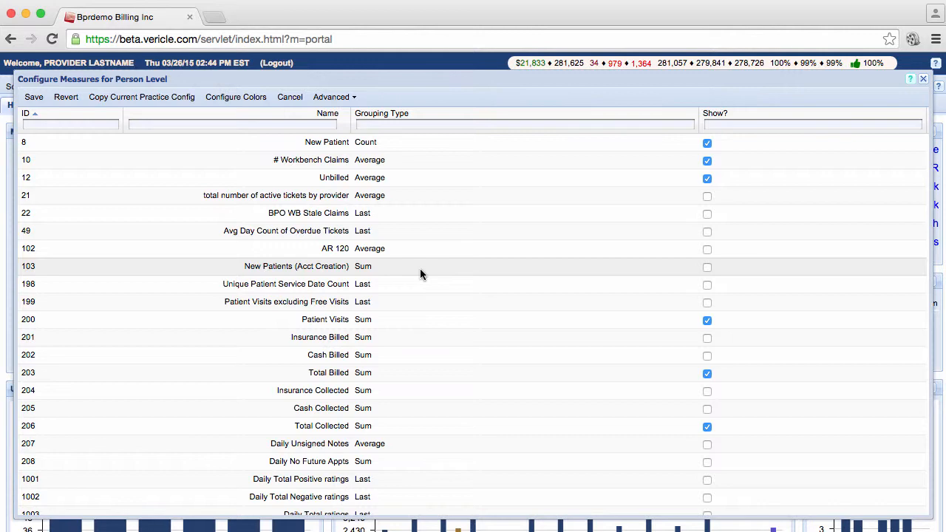
pyautogui.click(349, 98)
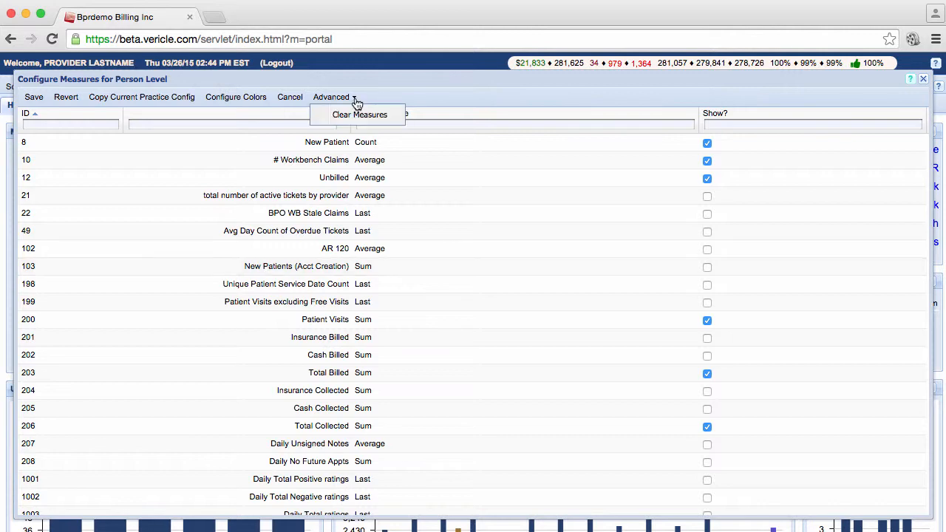
pyautogui.click(360, 116)
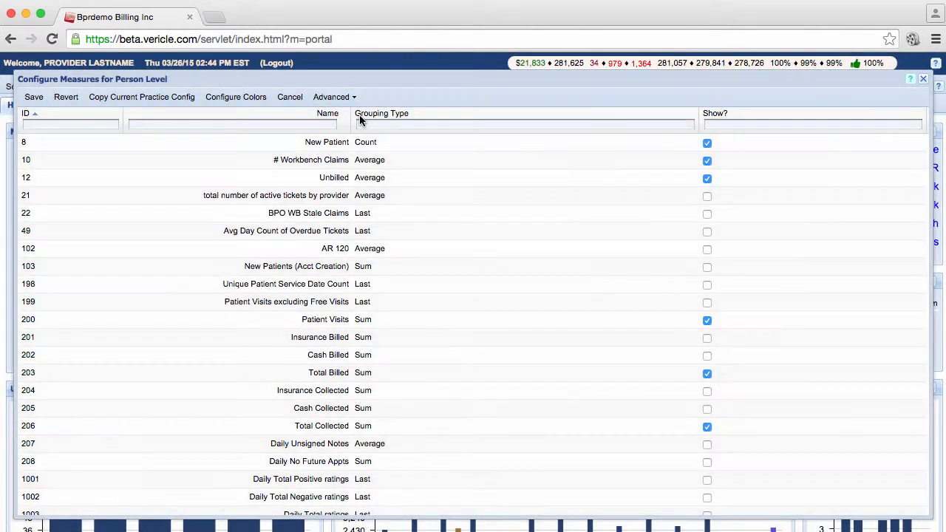
pyautogui.click(156, 97)
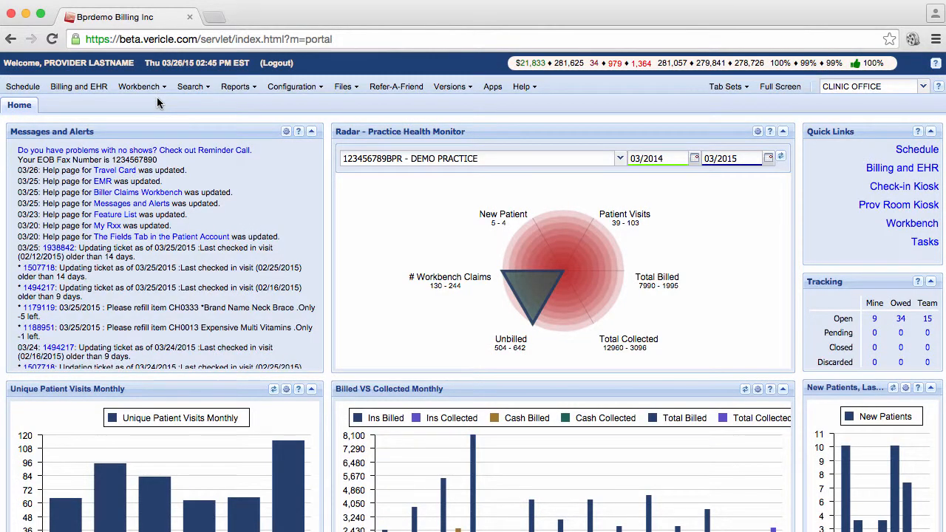